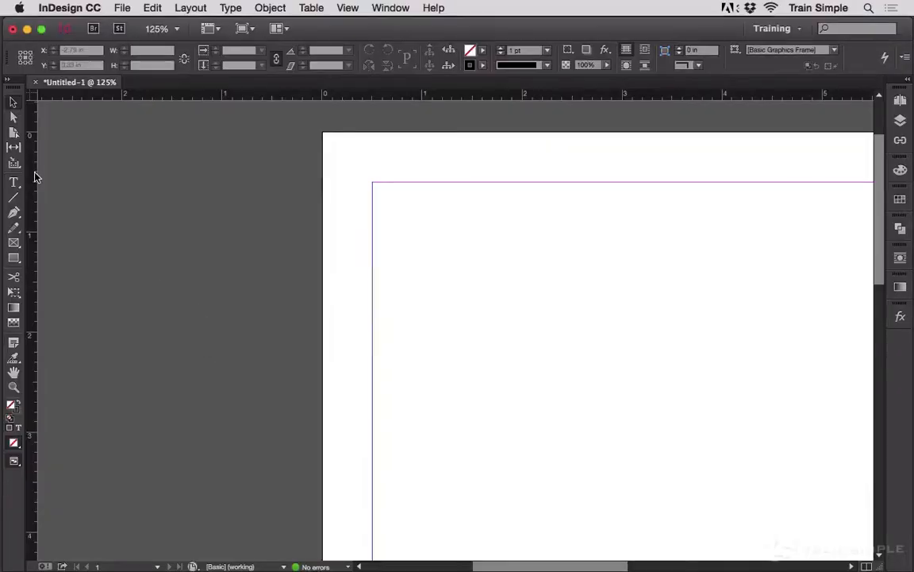
Pull a guide from the vertical ruler and settle it at X = 1.48 in
drag(31, 176, 406, 227)
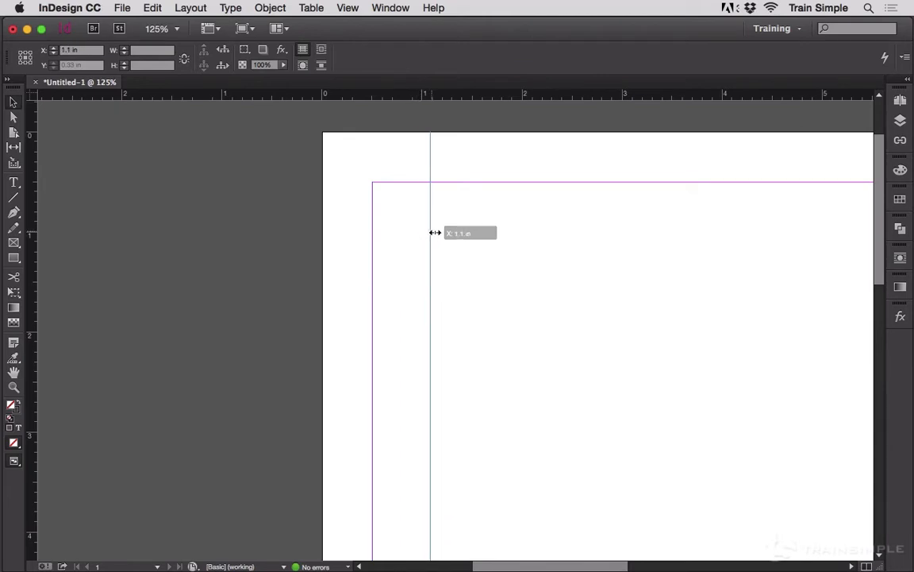
drag(406, 227, 441, 232)
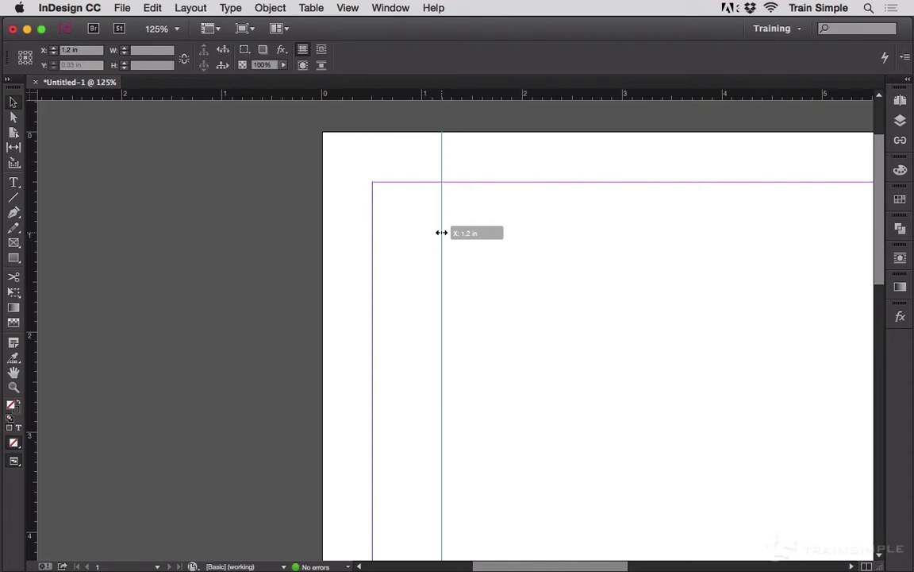
drag(441, 232, 443, 233)
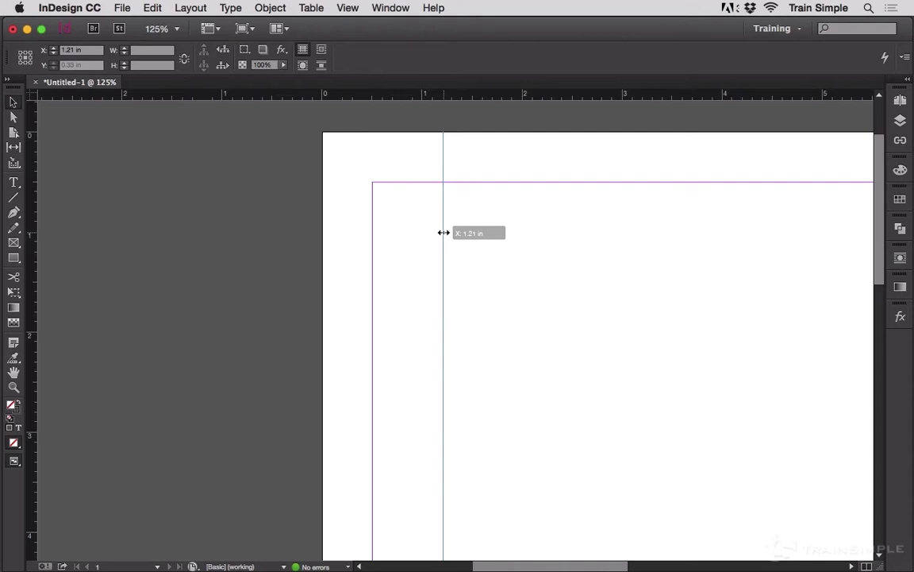
drag(443, 232, 470, 236)
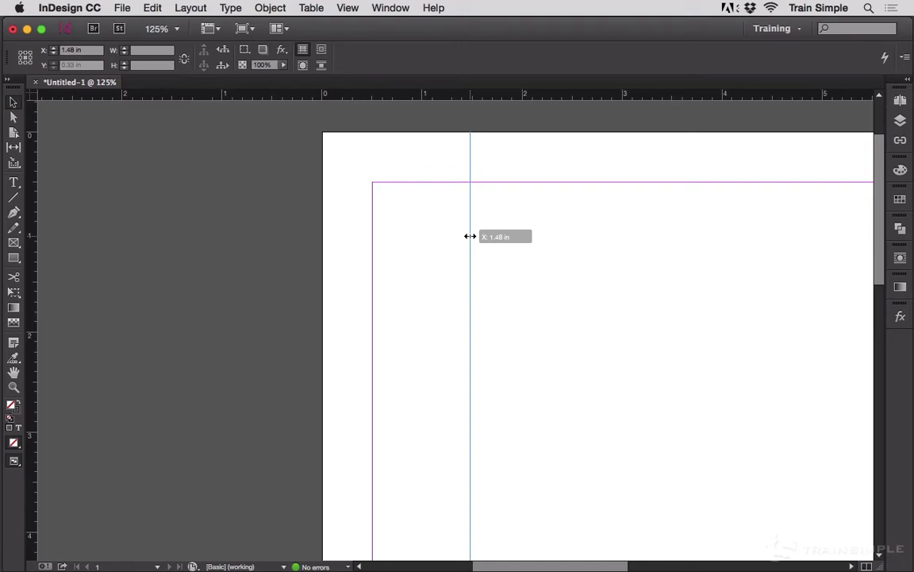
drag(470, 236, 470, 235)
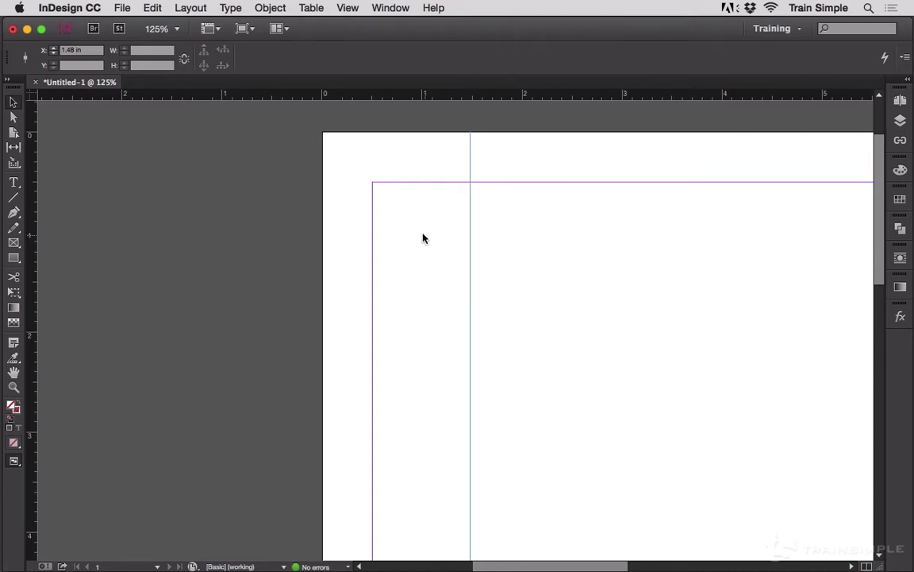
Pull a second vertical guide past the first and drop it at X = 3.2 in
drag(33, 189, 398, 219)
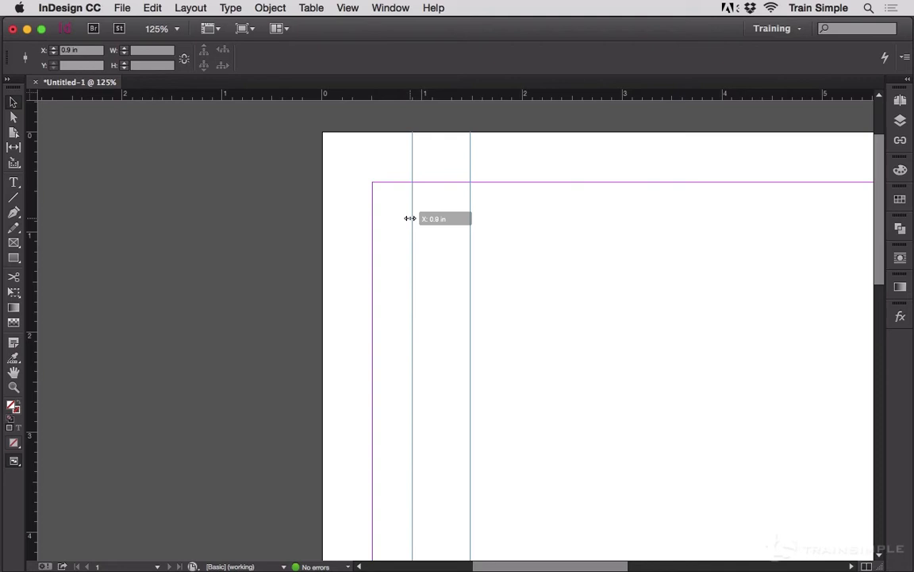
drag(398, 218, 447, 220)
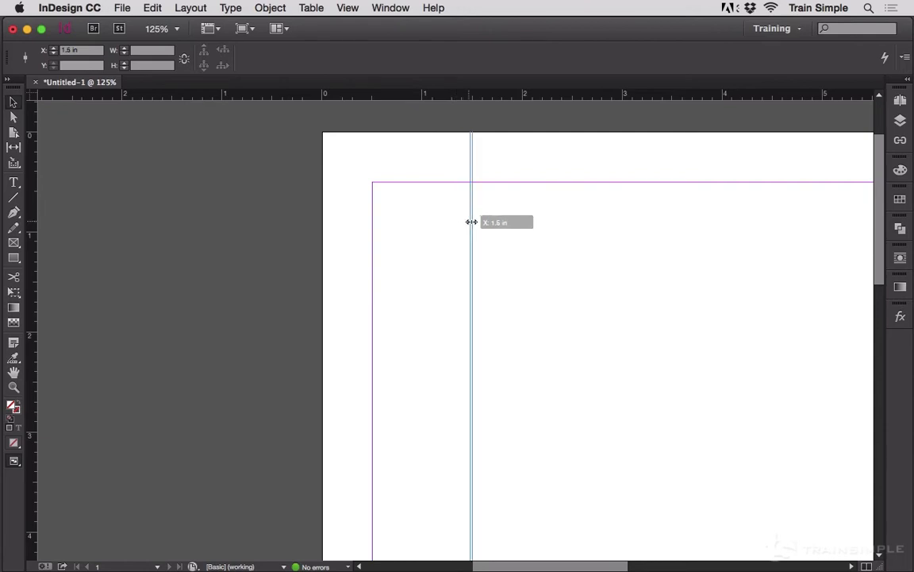
drag(447, 220, 639, 233)
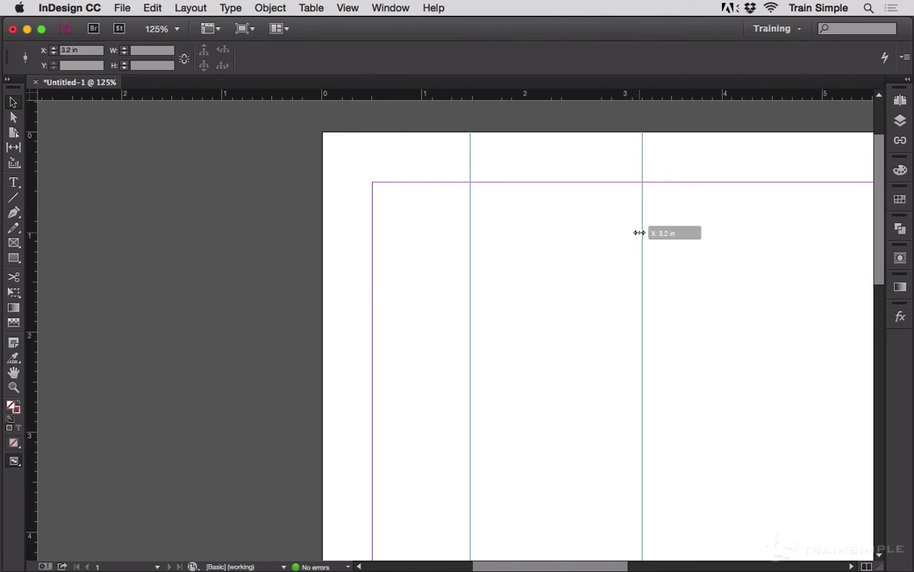
drag(639, 232, 639, 232)
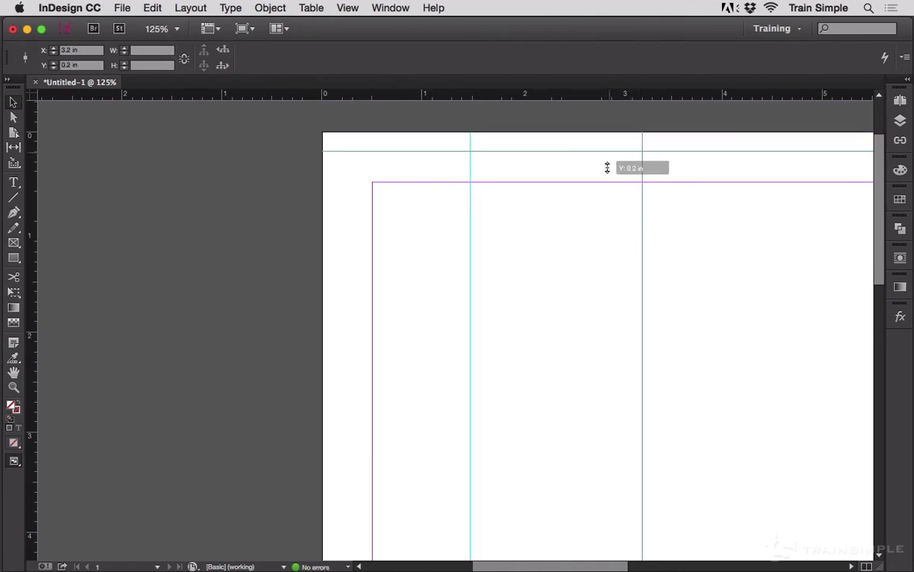